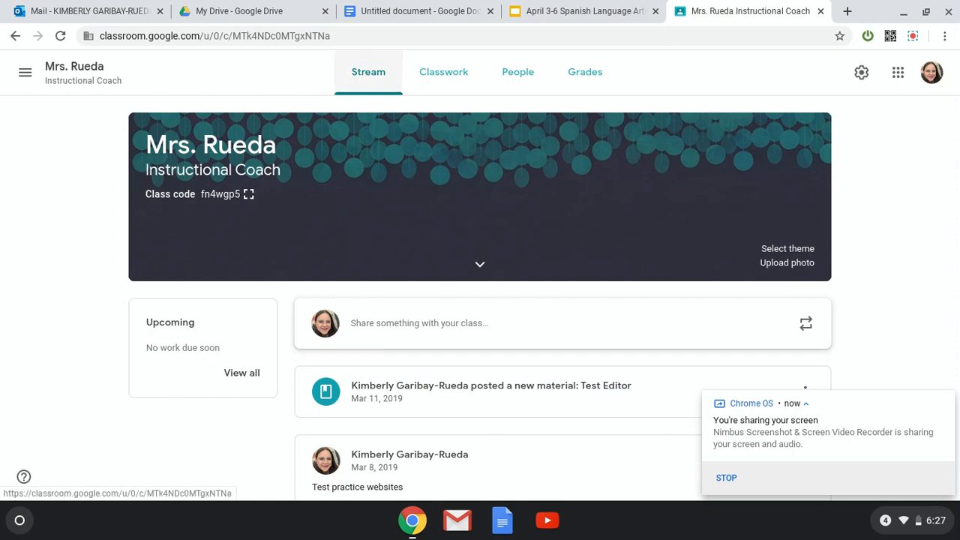
Step: Create a new classwork assignment titled "Writing Prompt Day" and dismiss the originality reports notice
{"action": "left_click", "coordinate": [447, 72]}
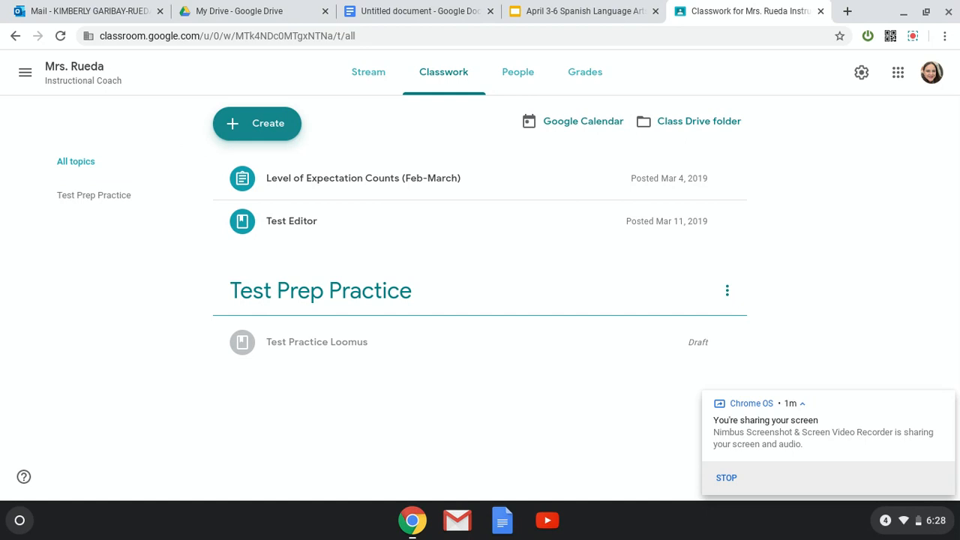
{"action": "left_click", "coordinate": [268, 124]}
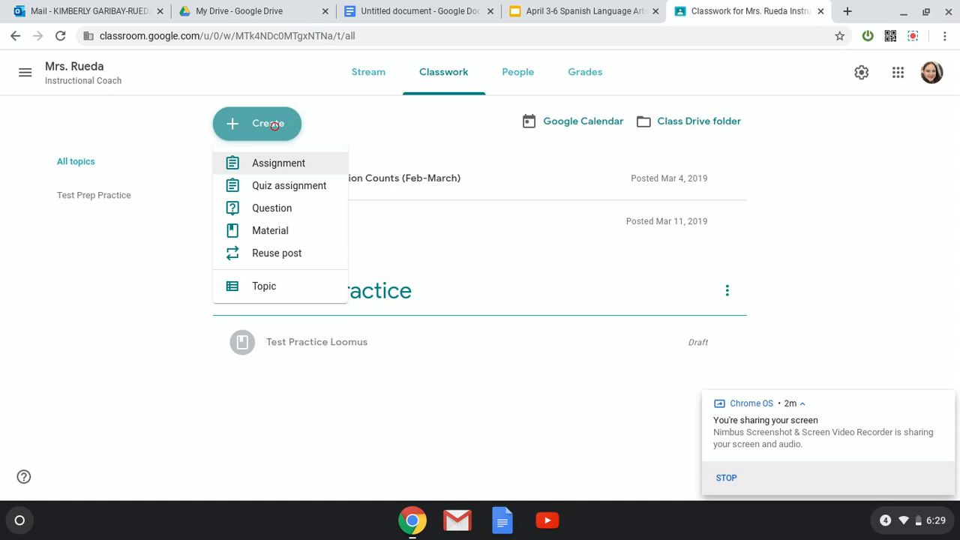
{"action": "left_click", "coordinate": [291, 167]}
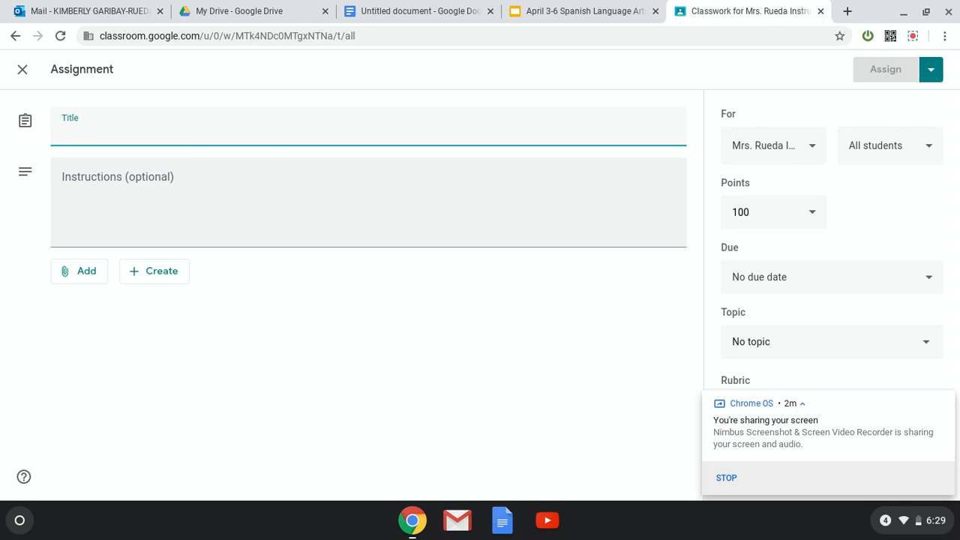
{"action": "type", "text": "W"}
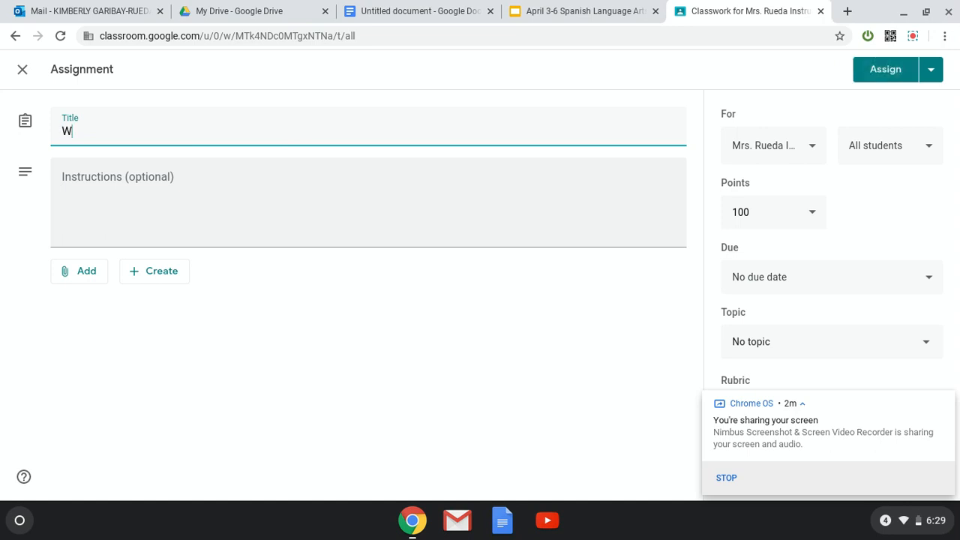
{"action": "type", "text": "riting P"}
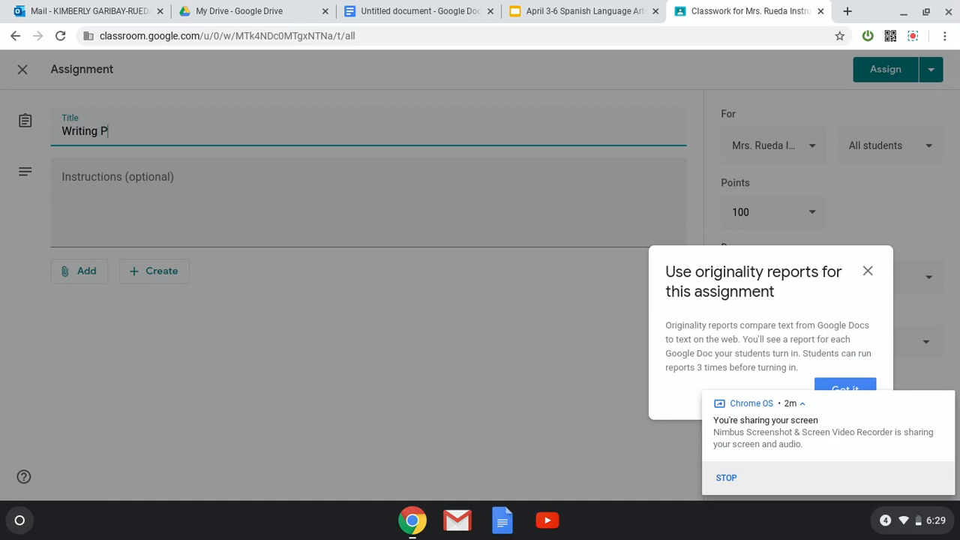
{"action": "type", "text": "rompt Day"}
{"action": "left_click", "coordinate": [867, 273]}
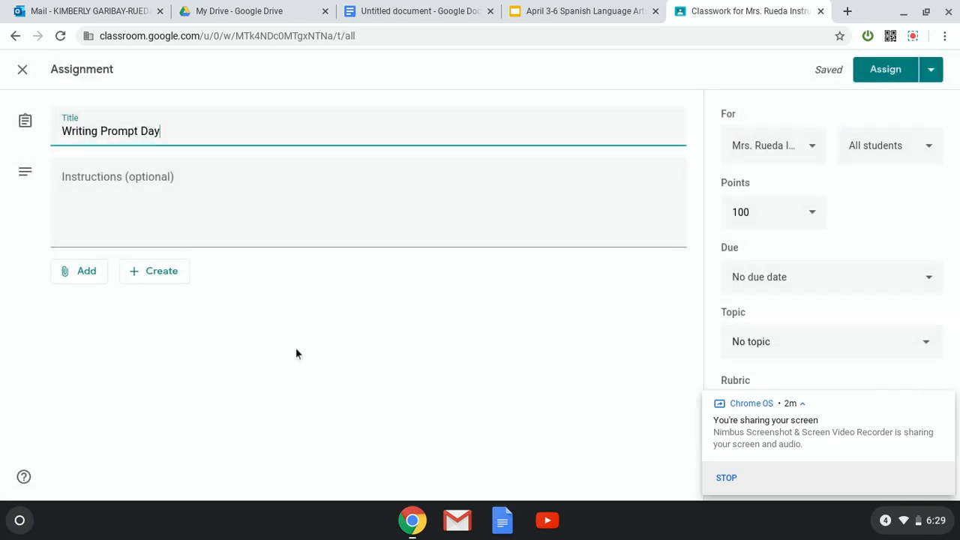
Step: Copy the YouTube video link from the "Lección Jueves" slide in the Google Slides lesson template and return to the assignment
{"action": "left_click", "coordinate": [159, 184]}
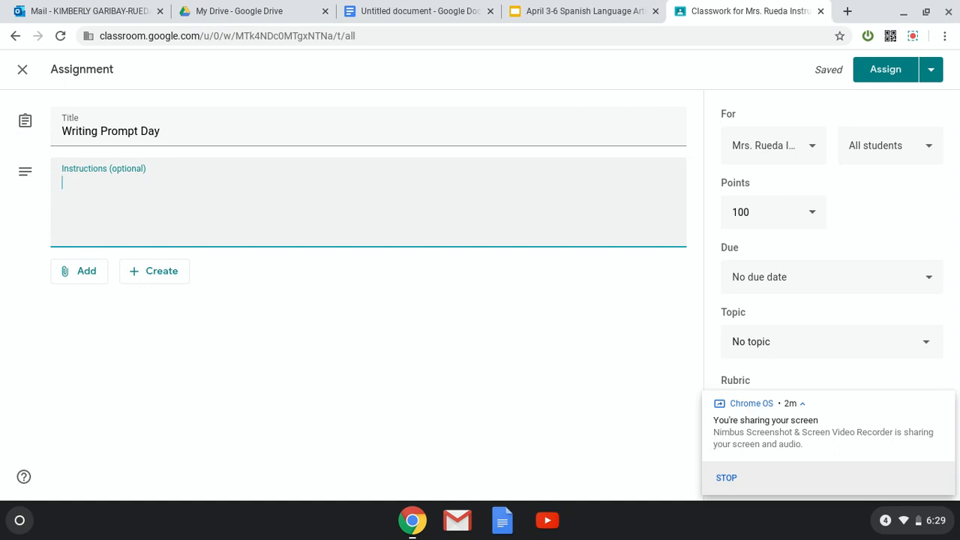
{"action": "left_click", "coordinate": [559, 15]}
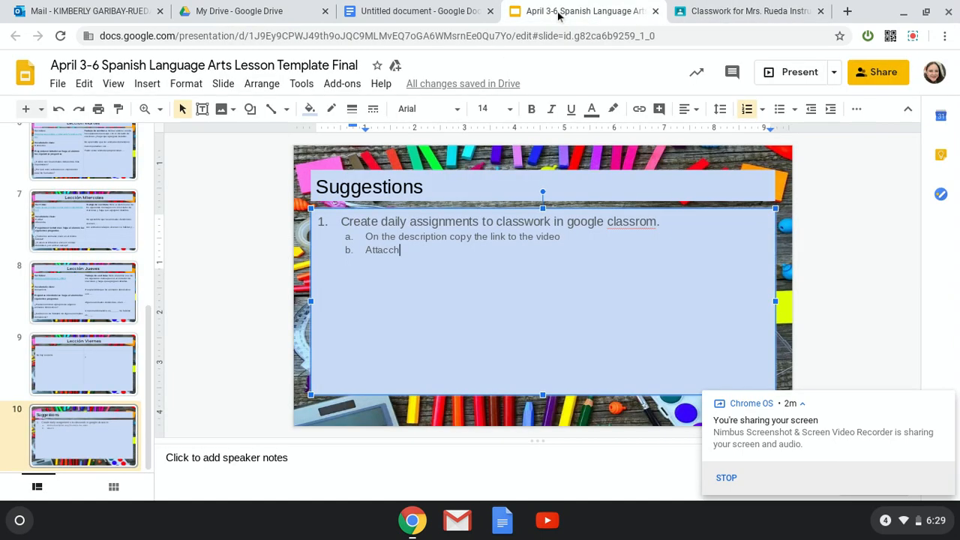
{"action": "left_click", "coordinate": [93, 298]}
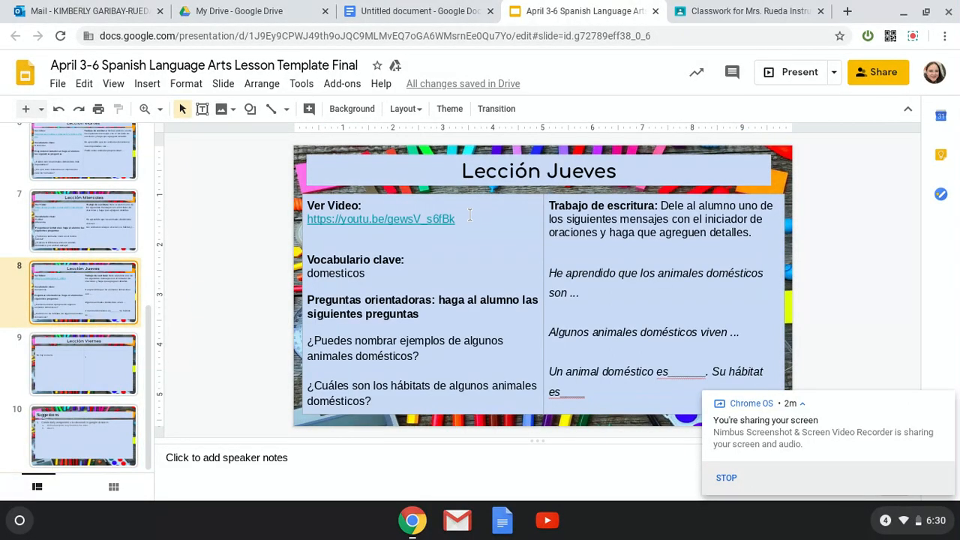
{"action": "left_click_drag", "start_coordinate": [462, 223], "coordinate": [302, 218]}
{"action": "key", "text": "ctrl+c"}
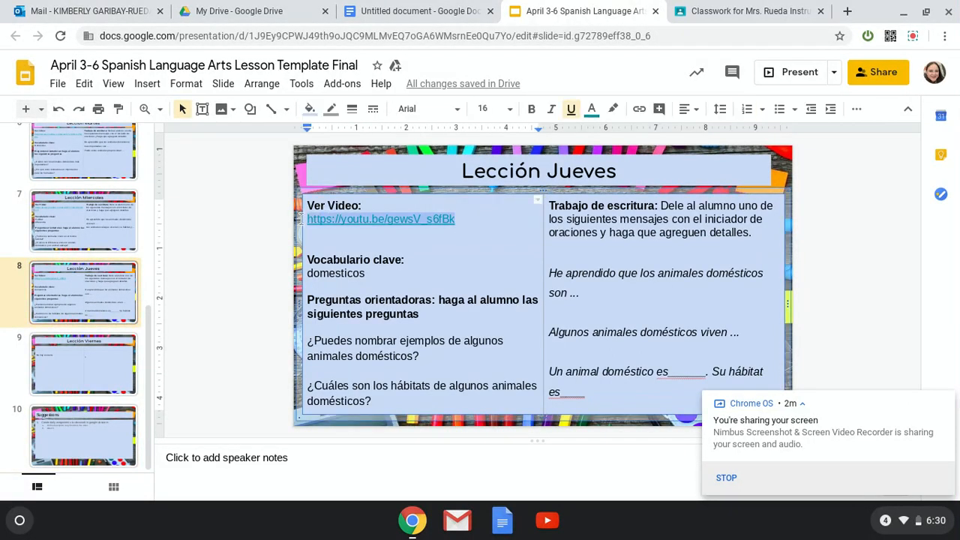
{"action": "left_click", "coordinate": [757, 17]}
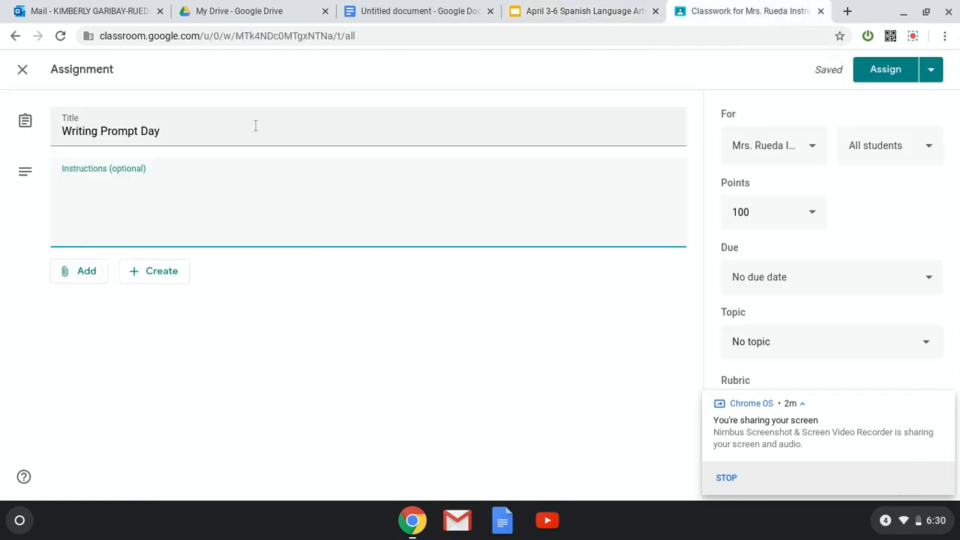
Step: Start the instructions with "Students please watch the video below. Then look at the new vocabulary in your text/video. Read the writing prompt"
{"action": "type", "text": "Students please "}
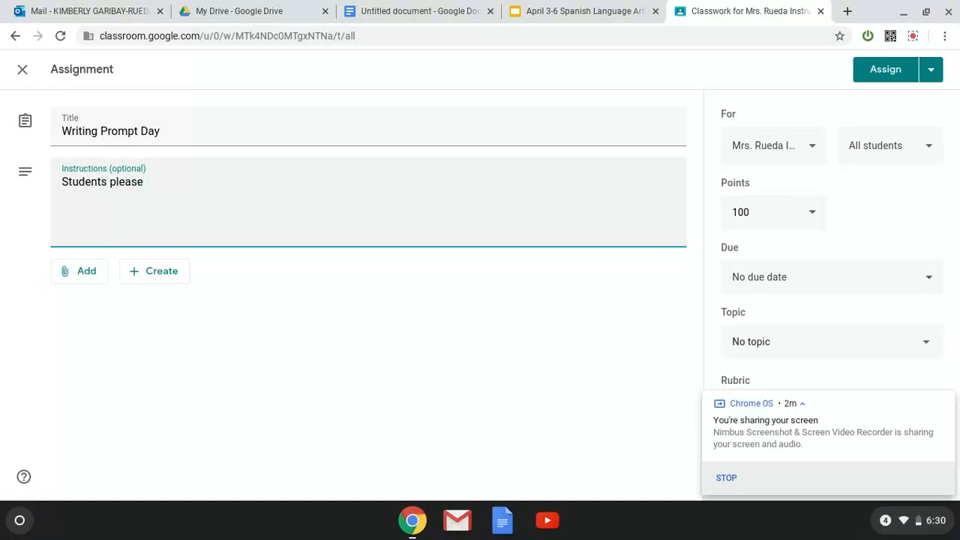
{"action": "type", "text": "watch the video belo"}
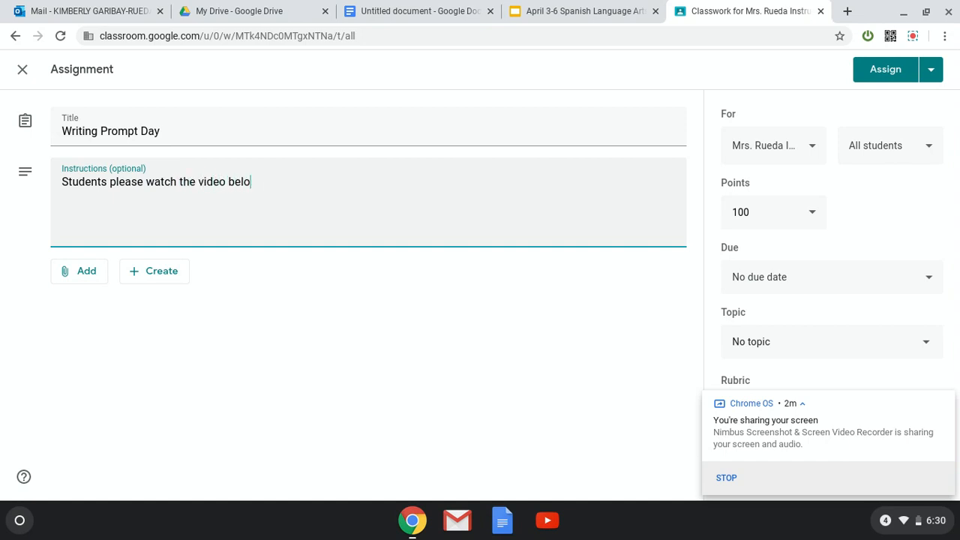
{"action": "type", "text": "w. Then answer"}
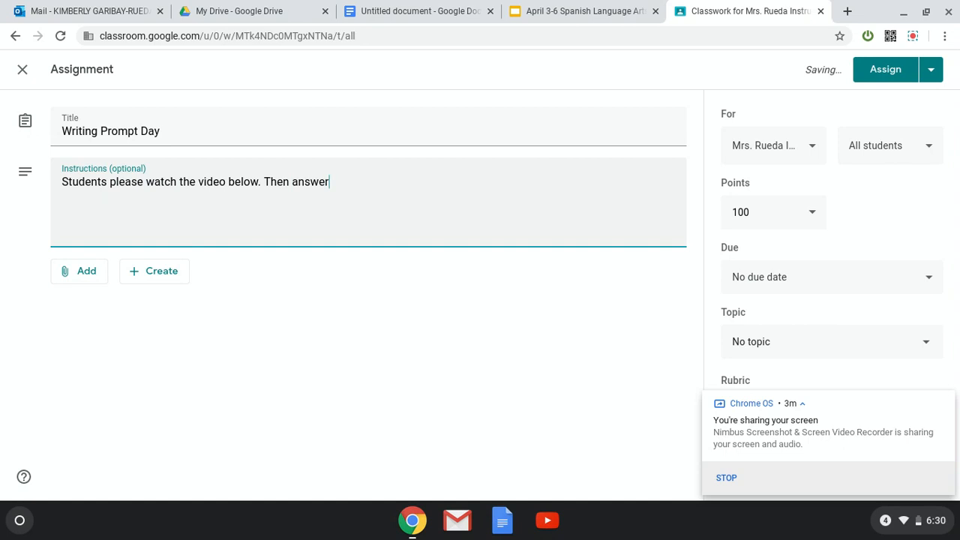
{"action": "key", "text": "BackSpace"}
{"action": "key", "text": "BackSpace"}
{"action": "key", "text": "BackSpace"}
{"action": "key", "text": "BackSpace"}
{"action": "key", "text": "BackSpace"}
{"action": "key", "text": "BackSpace"}
{"action": "type", "text": "look at the new voc"}
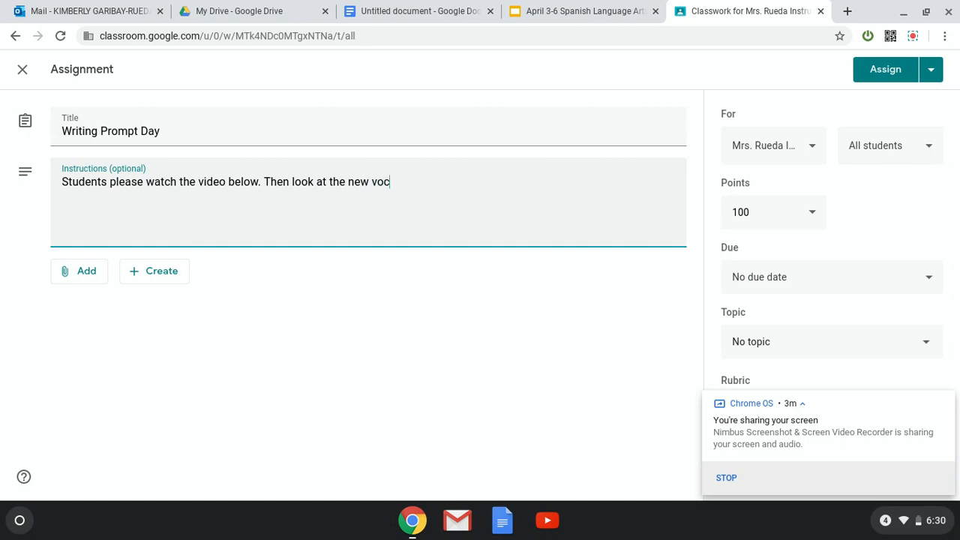
{"action": "type", "text": "abulary in your text"}
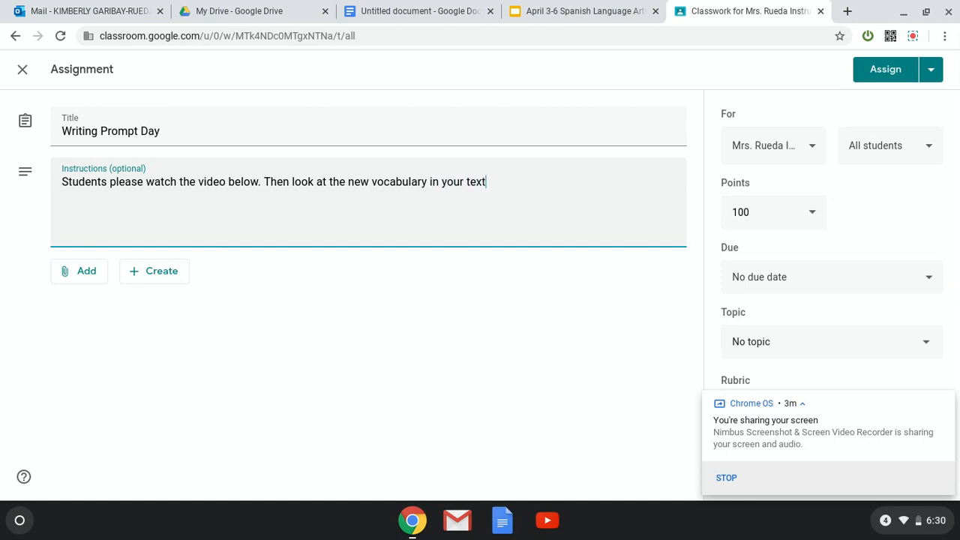
{"action": "type", "text": "/video. Read the writing promp"}
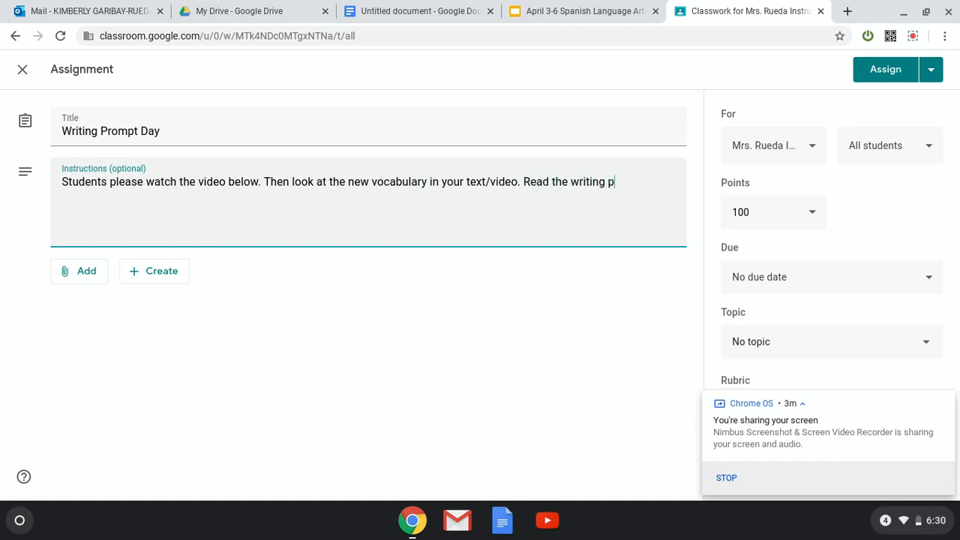
Step: Finish the instructions with "and copy the sentence starter and complete the writing with adding your own ideas." and paste the copied video link below
{"action": "type", "text": "and copy the "}
{"action": "type", "text": "s"}
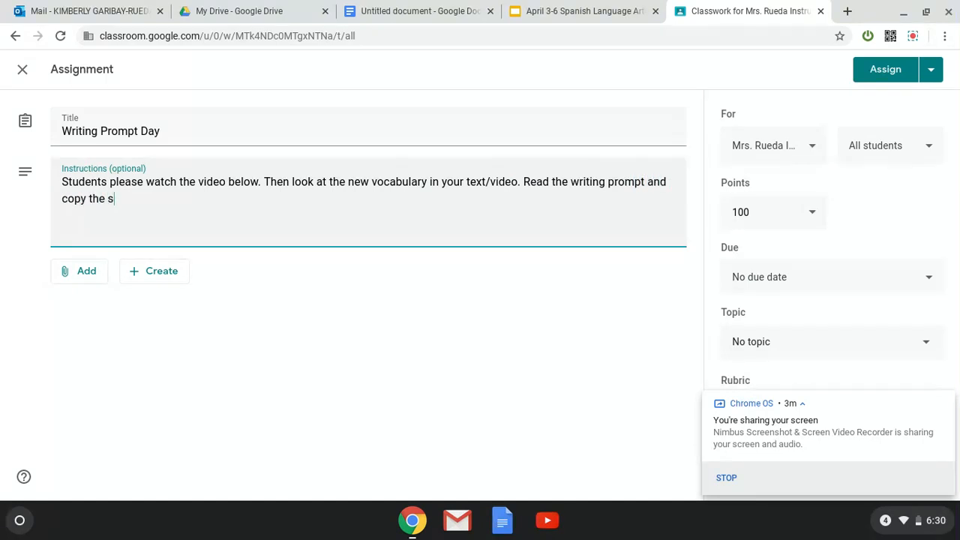
{"action": "type", "text": "tenten"}
{"action": "key", "text": "BackSpace"}
{"action": "type", "text": "ce st"}
{"action": "key", "text": "BackSpace"}
{"action": "key", "text": "BackSpace"}
{"action": "key", "text": "BackSpace"}
{"action": "key", "text": "BackSpace"}
{"action": "key", "text": "BackSpace"}
{"action": "type", "text": "nce starter a"}
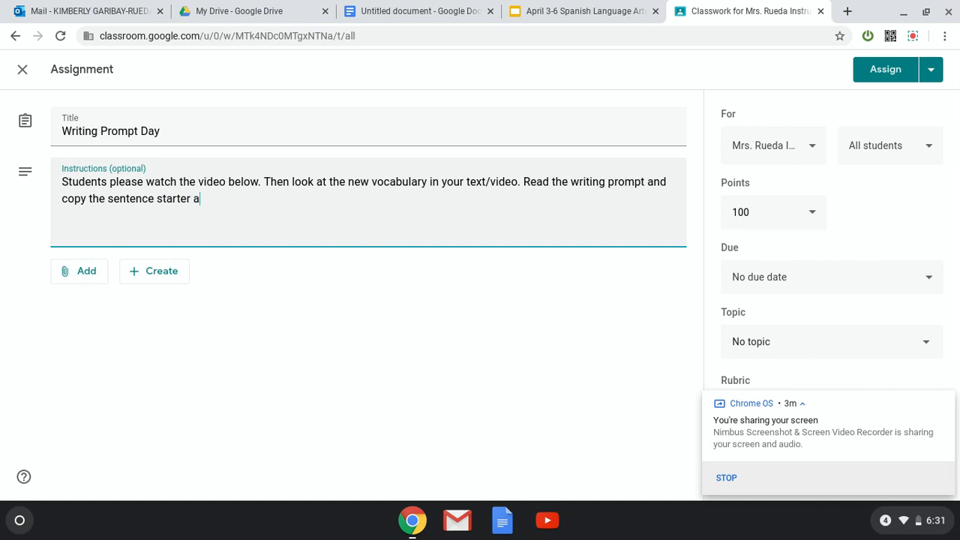
{"action": "type", "text": "nd complete the wrii"}
{"action": "key", "text": "BackSpace"}
{"action": "type", "text": "ting"}
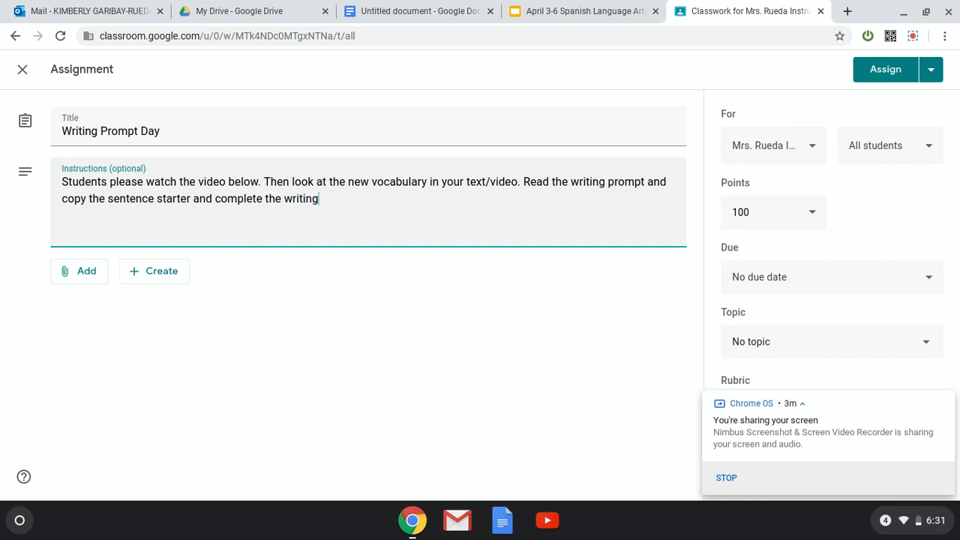
{"action": "type", "text": " with adding your own id"}
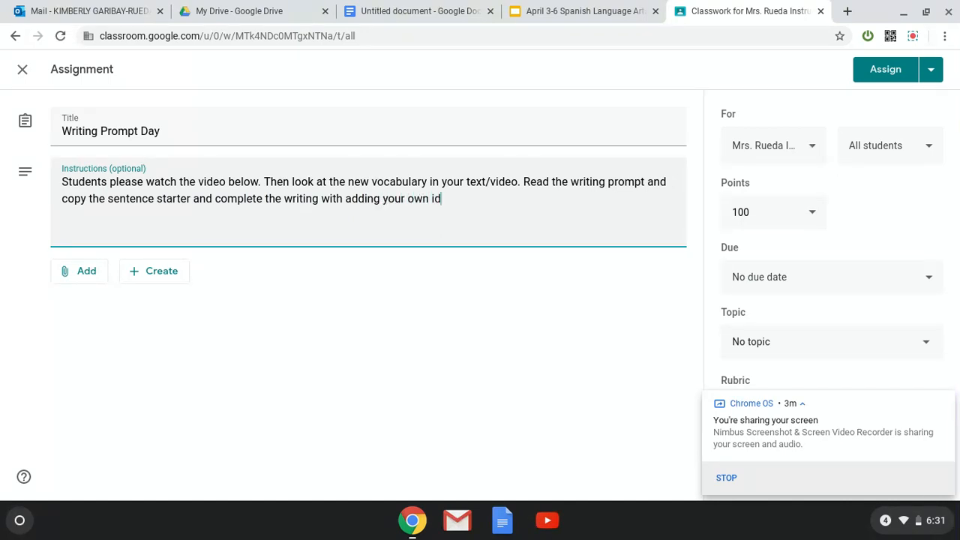
{"action": "type", "text": "eas."}
{"action": "key", "text": "Return"}
{"action": "key", "text": "ctrl+v"}
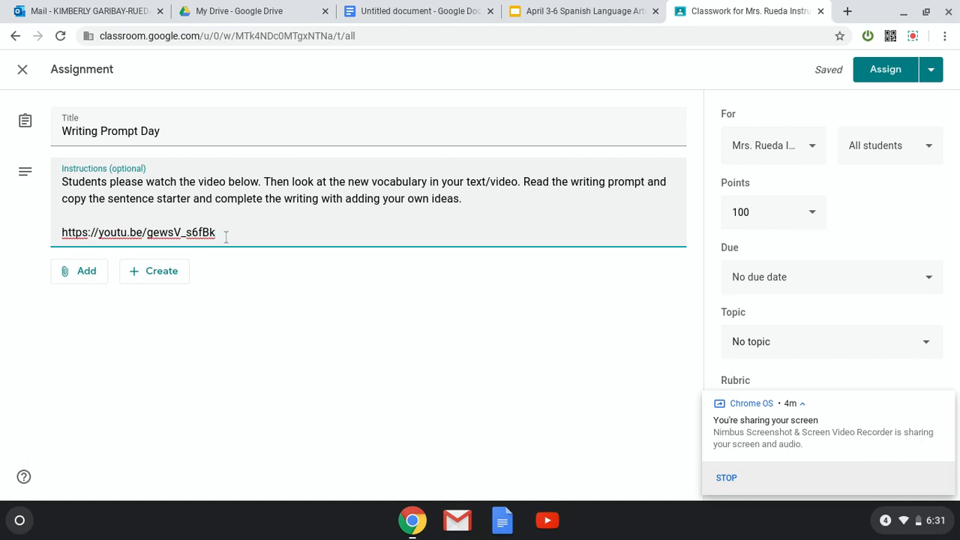
{"action": "left_click", "coordinate": [83, 274]}
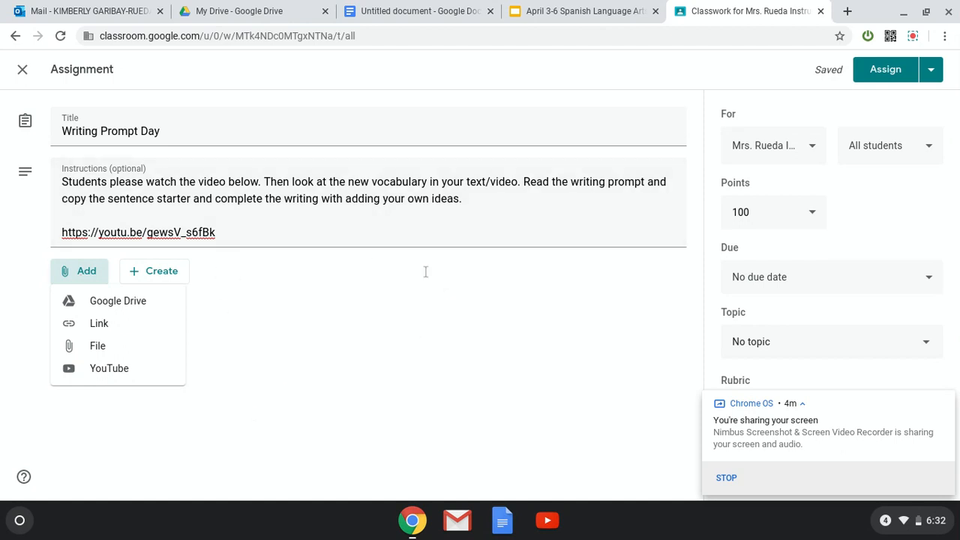
{"action": "left_click", "coordinate": [475, 328]}
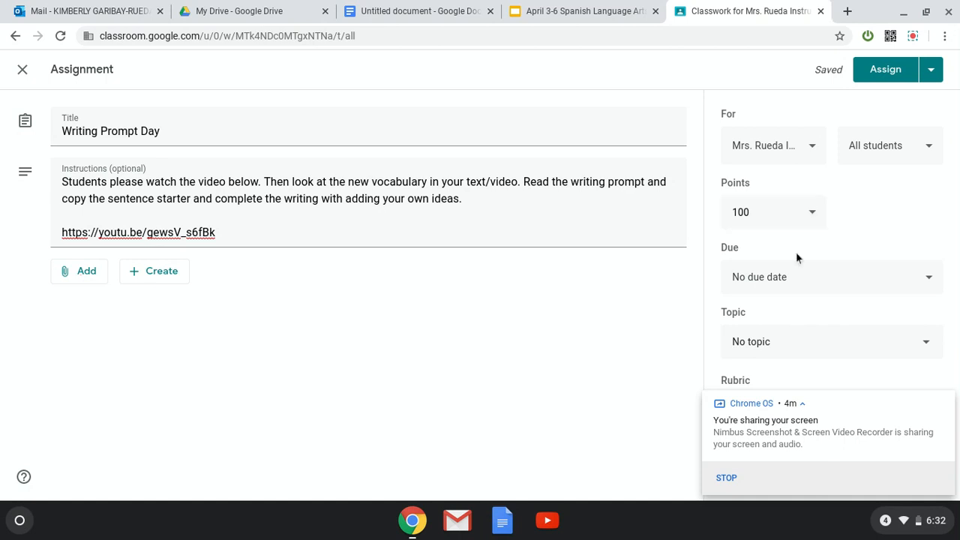
Step: Set the assignment's due date to Apr 2, 2020
{"action": "left_click", "coordinate": [890, 289]}
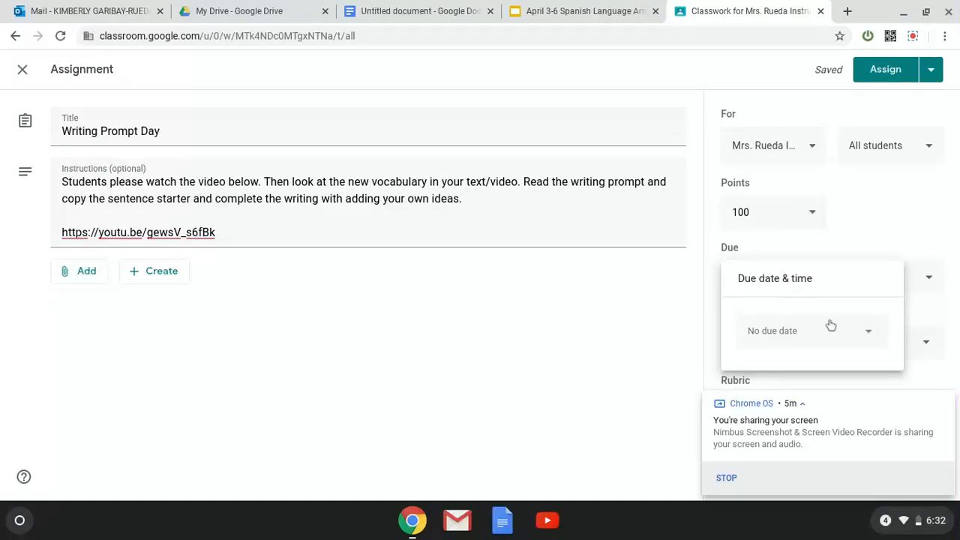
{"action": "left_click", "coordinate": [866, 333]}
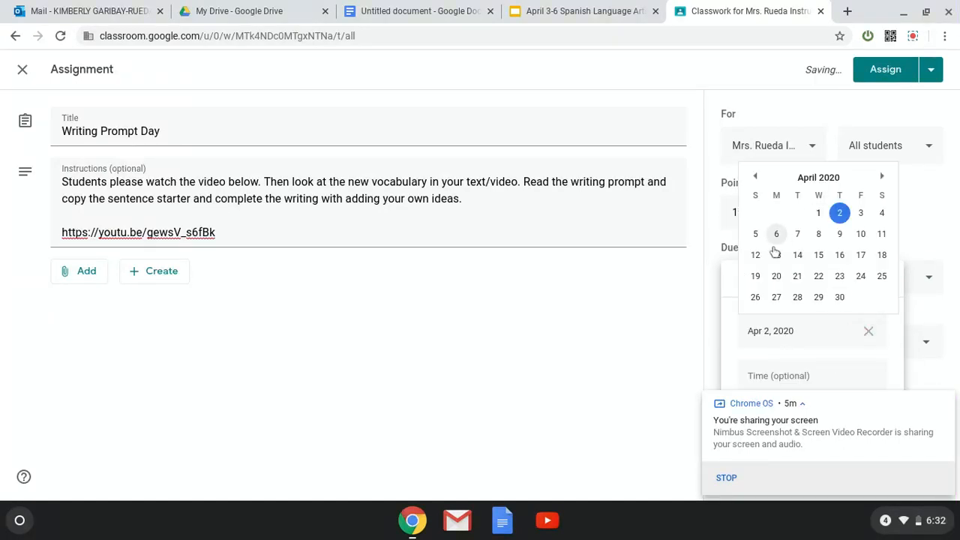
{"action": "left_click", "coordinate": [674, 356]}
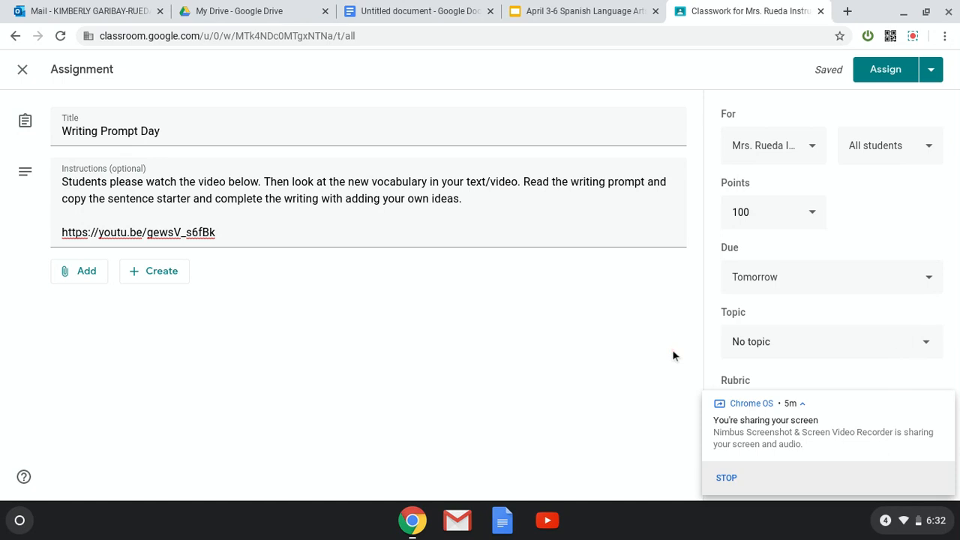
{"action": "left_click", "coordinate": [930, 347]}
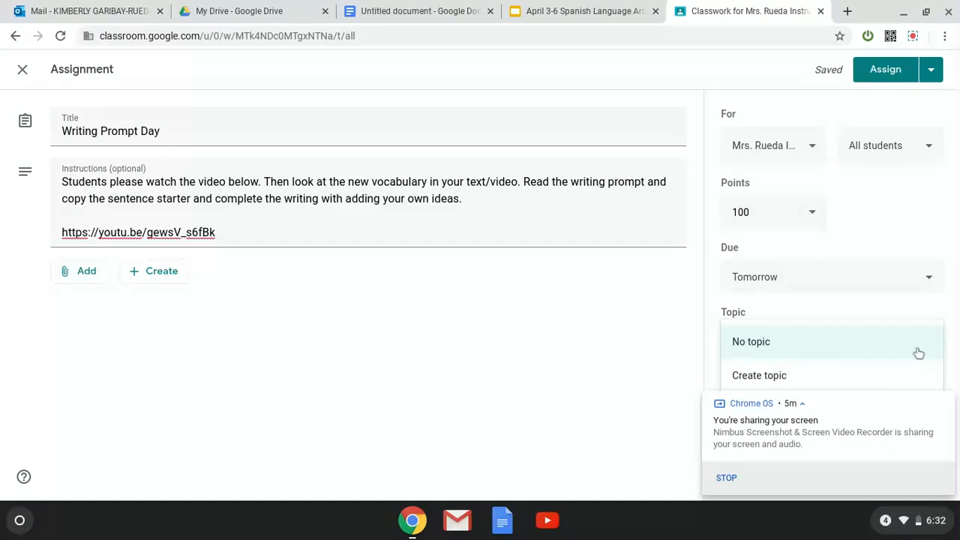
{"action": "left_click", "coordinate": [647, 327]}
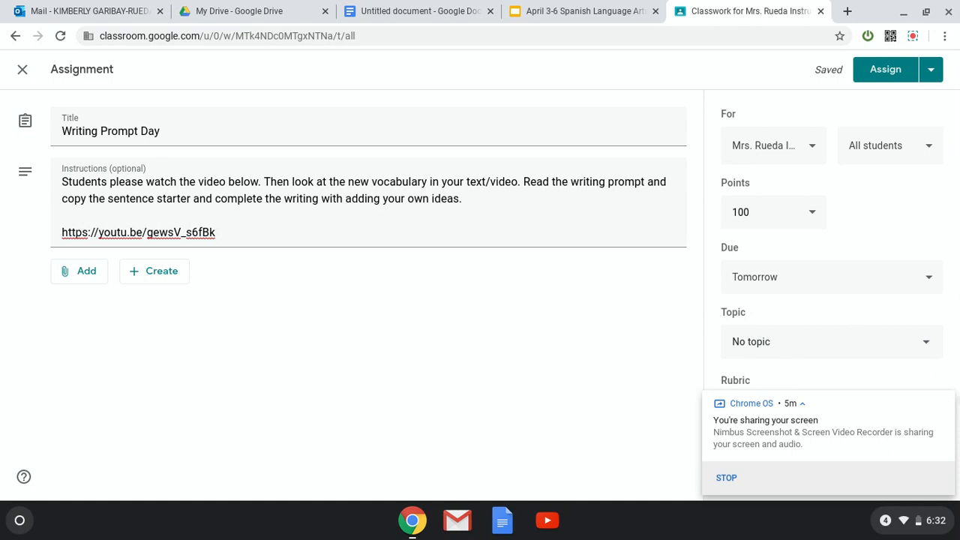
{"action": "left_click_drag", "start_coordinate": [958, 297], "coordinate": [958, 349]}
{"action": "left_click", "coordinate": [934, 75]}
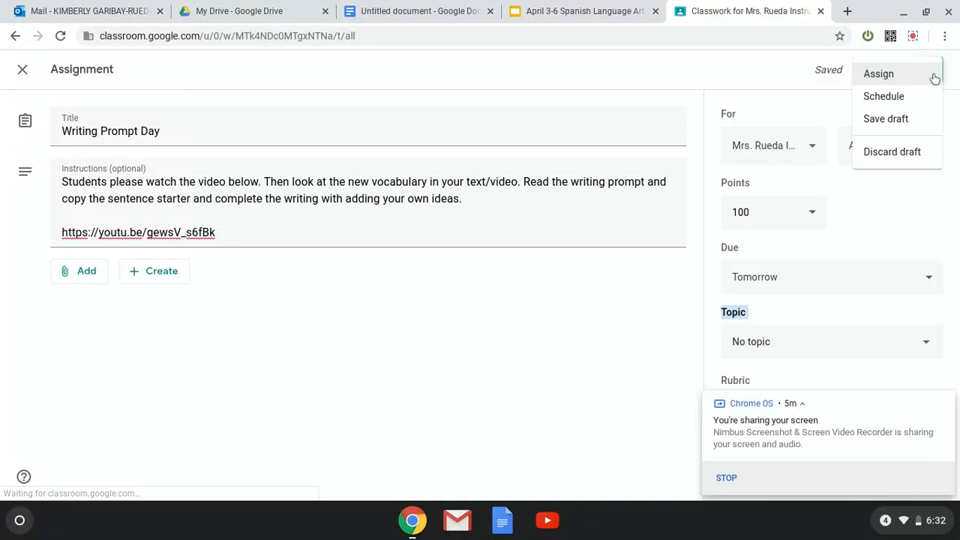
{"action": "left_click", "coordinate": [808, 91]}
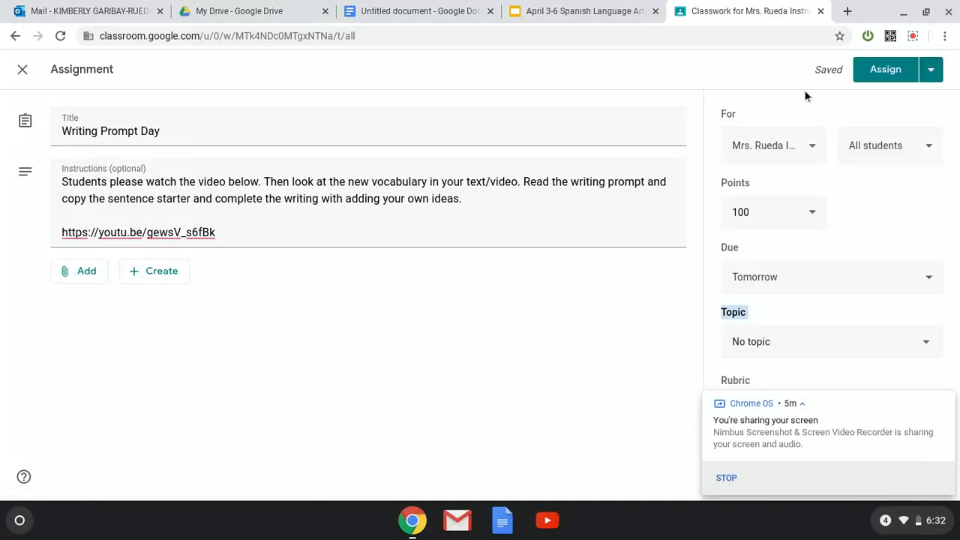
{"action": "left_click", "coordinate": [928, 75]}
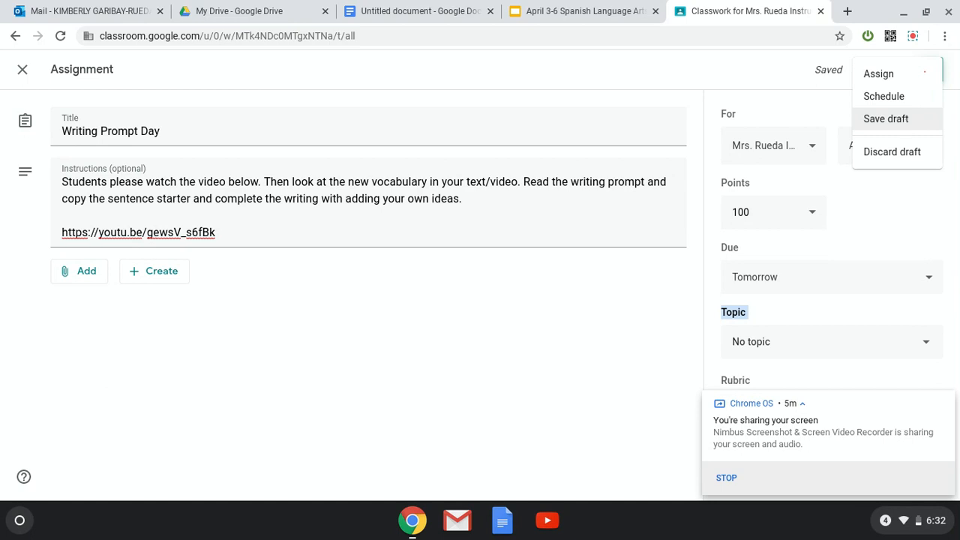
{"action": "left_click", "coordinate": [763, 83]}
Step: Assign "Writing Prompt Day" to the class and view its post in the class stream
{"action": "left_click", "coordinate": [876, 75]}
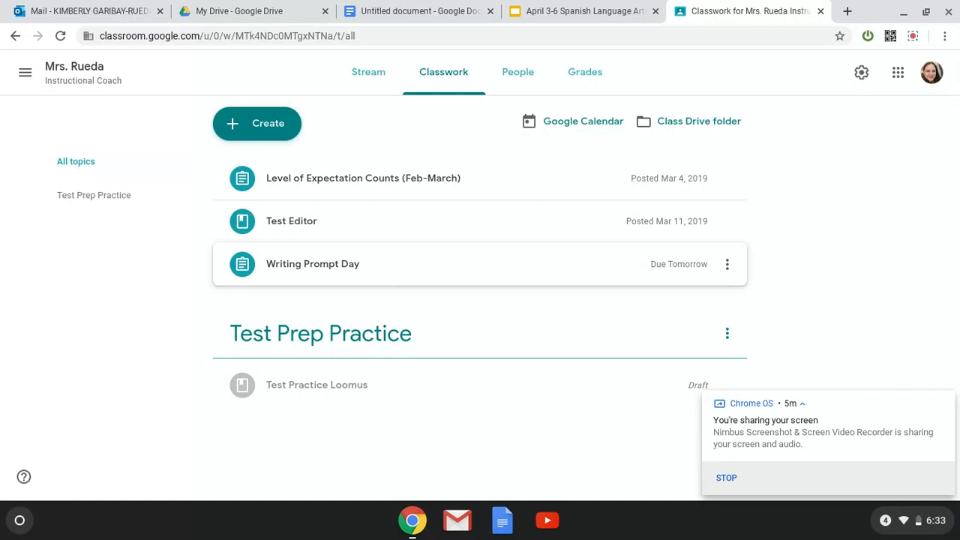
{"action": "left_click", "coordinate": [376, 73]}
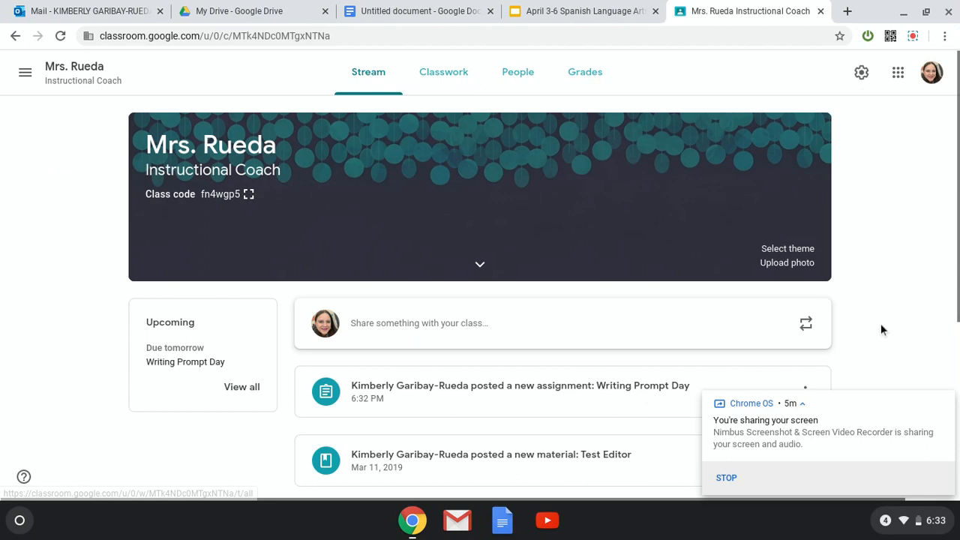
{"action": "scroll", "coordinate": [958, 199], "scroll_direction": "down", "scroll_amount": 3}
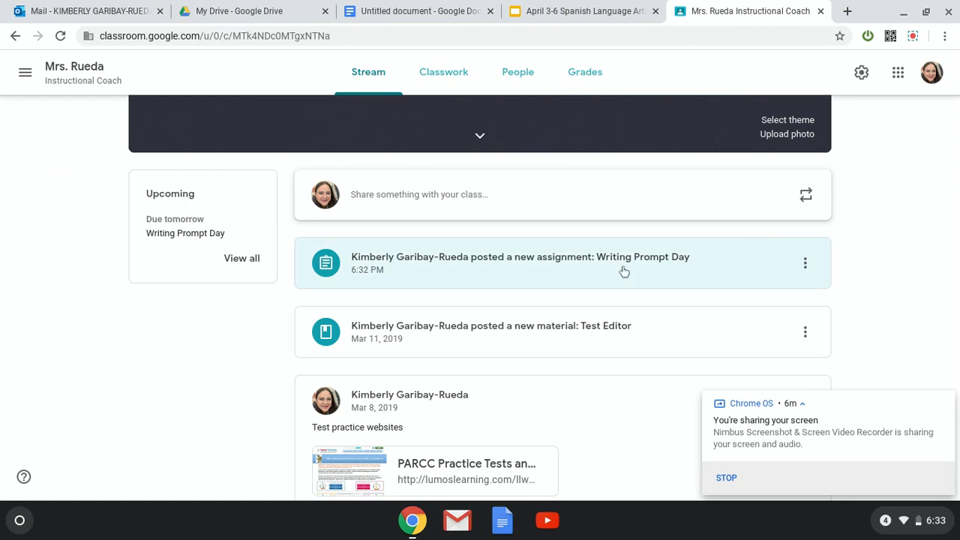
Step: Expand the "Writing Prompt Day" assignment in the classwork list and review its instructions and video link
{"action": "left_click", "coordinate": [445, 78]}
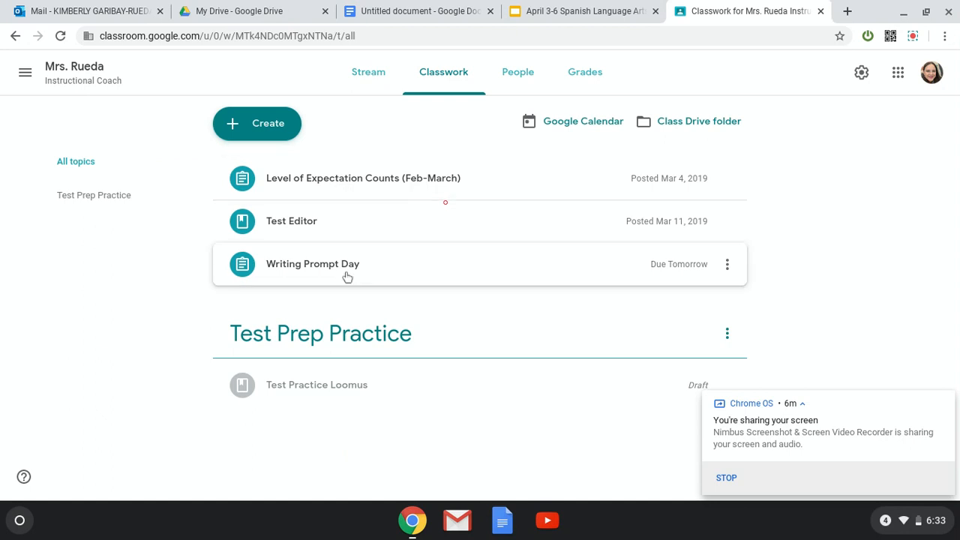
{"action": "left_click", "coordinate": [347, 276]}
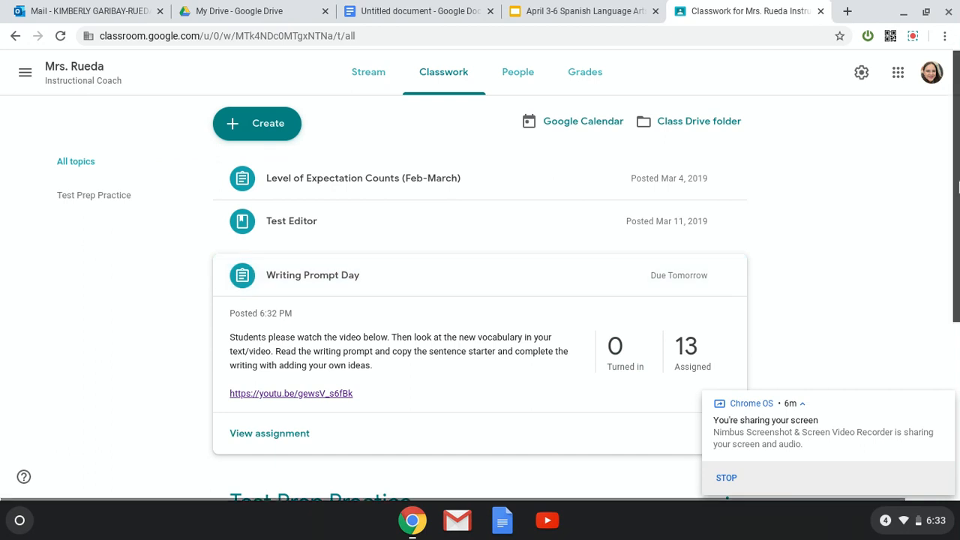
{"action": "scroll", "coordinate": [958, 259], "scroll_direction": "down", "scroll_amount": 2}
{"action": "left_click_drag", "start_coordinate": [958, 259], "coordinate": [958, 276]}
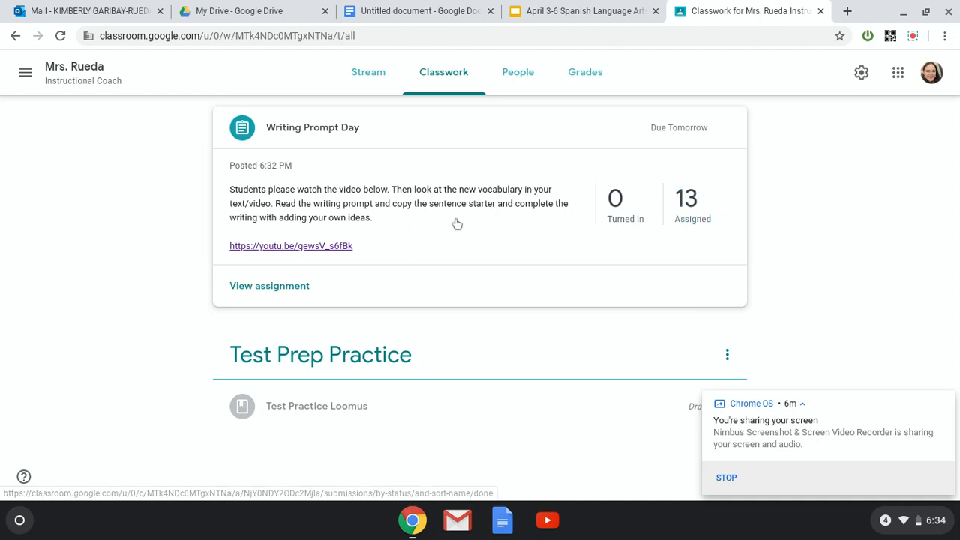
Step: View the full "Writing Prompt Day" assignment and examine the student work status for the whole class
{"action": "left_click", "coordinate": [301, 288]}
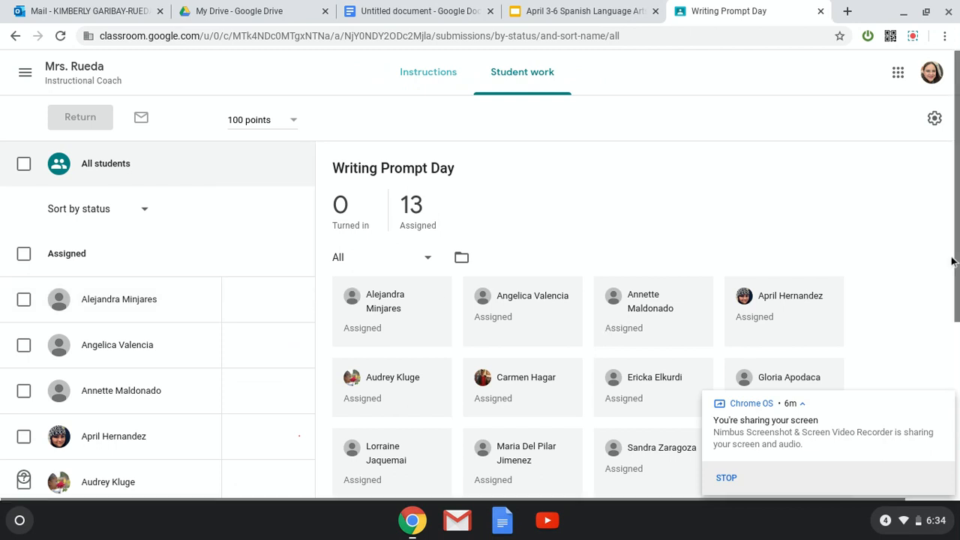
{"action": "left_click_drag", "start_coordinate": [957, 259], "coordinate": [956, 321]}
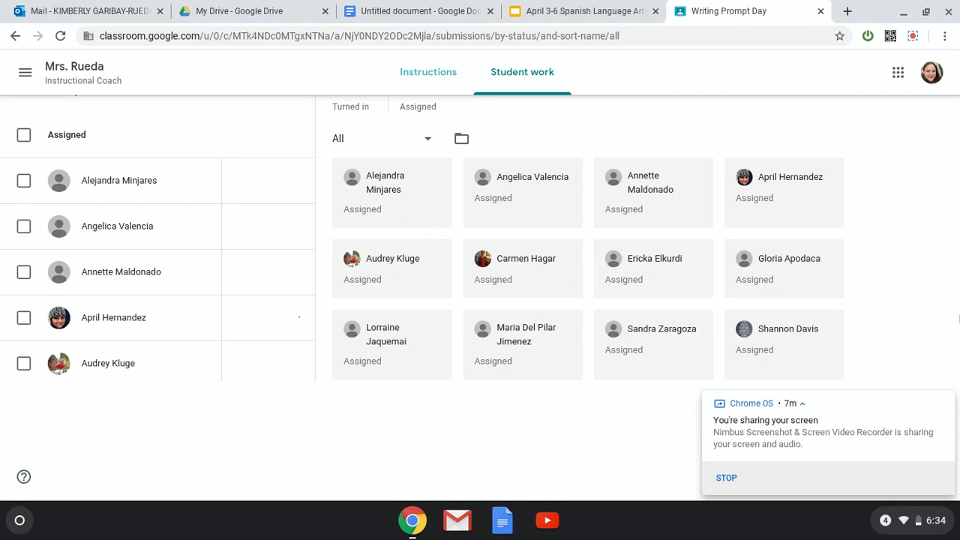
{"action": "left_click_drag", "start_coordinate": [959, 238], "coordinate": [950, 150]}
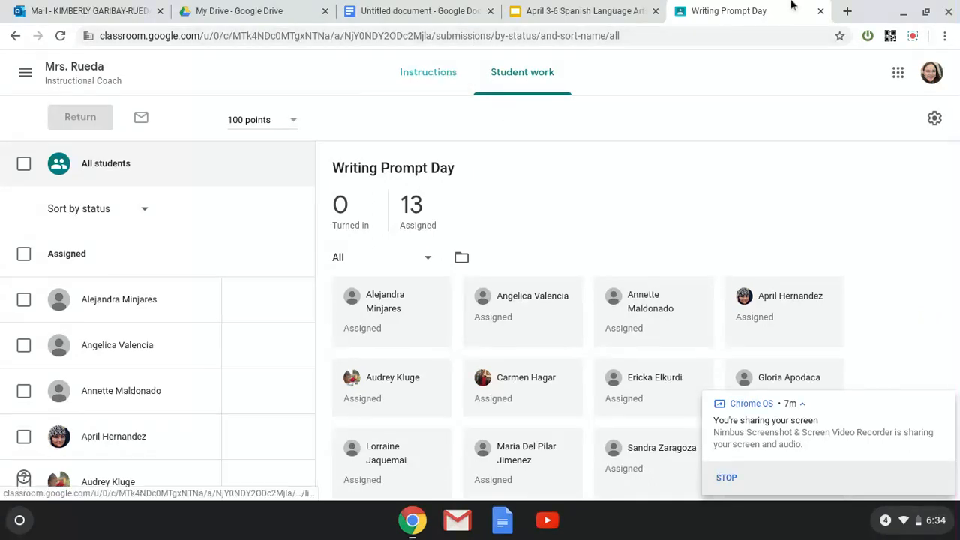
{"action": "left_click", "coordinate": [913, 39]}
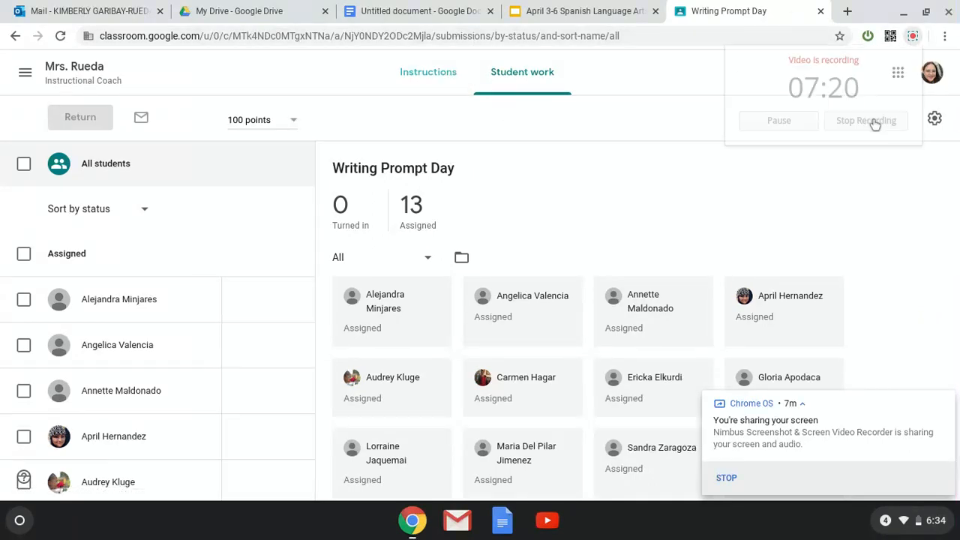